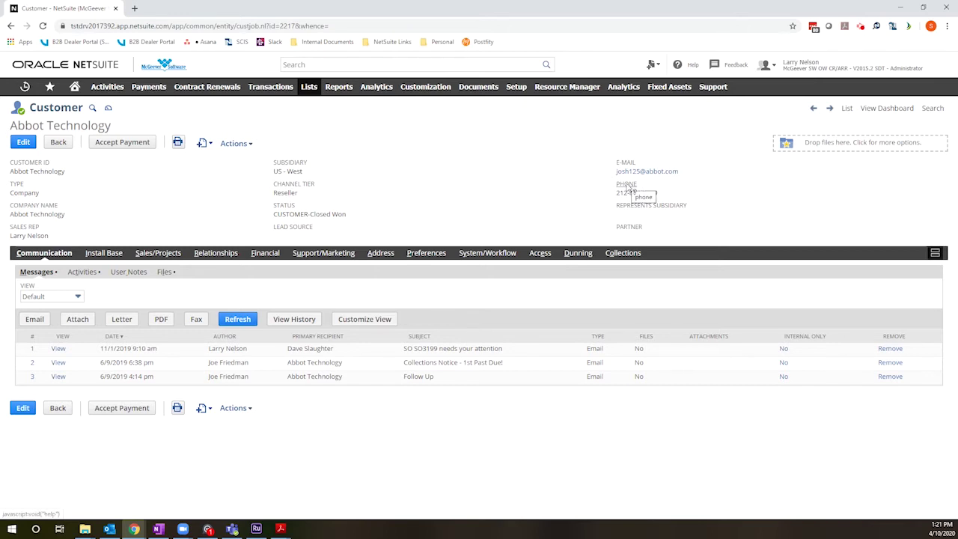
- Customize the Phone field's help text by inserting "accounts payable" before "phone number", and save it as default for other forms of the same type
left_click(626, 185)
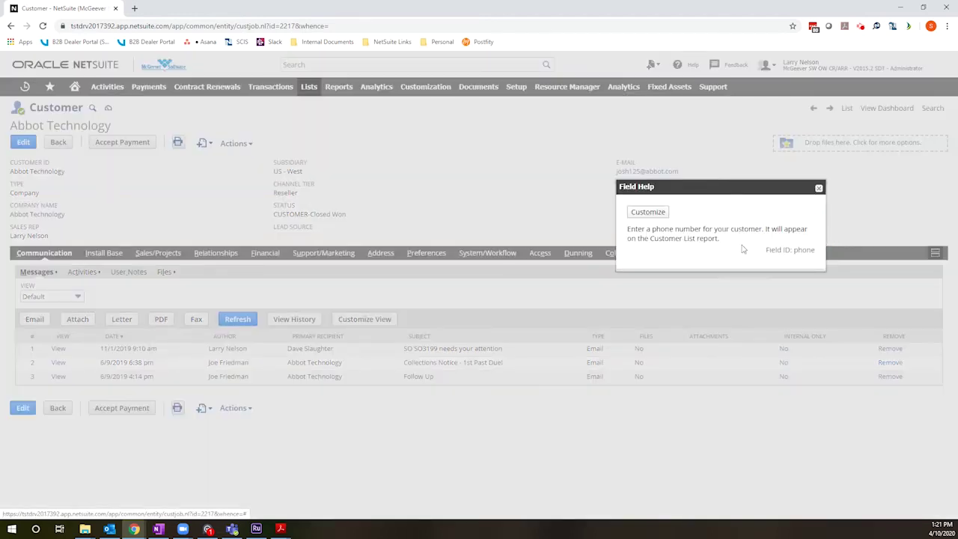
left_click(645, 213)
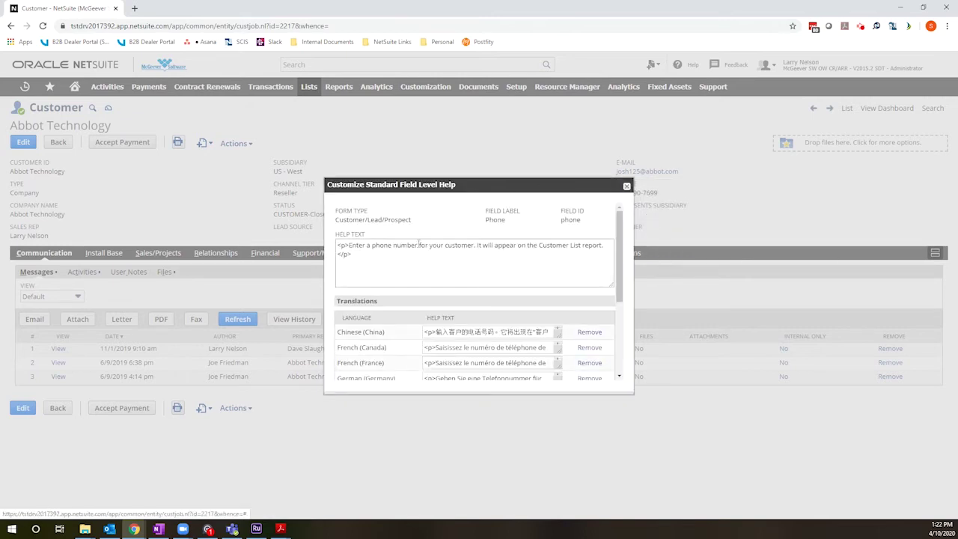
left_click(369, 245)
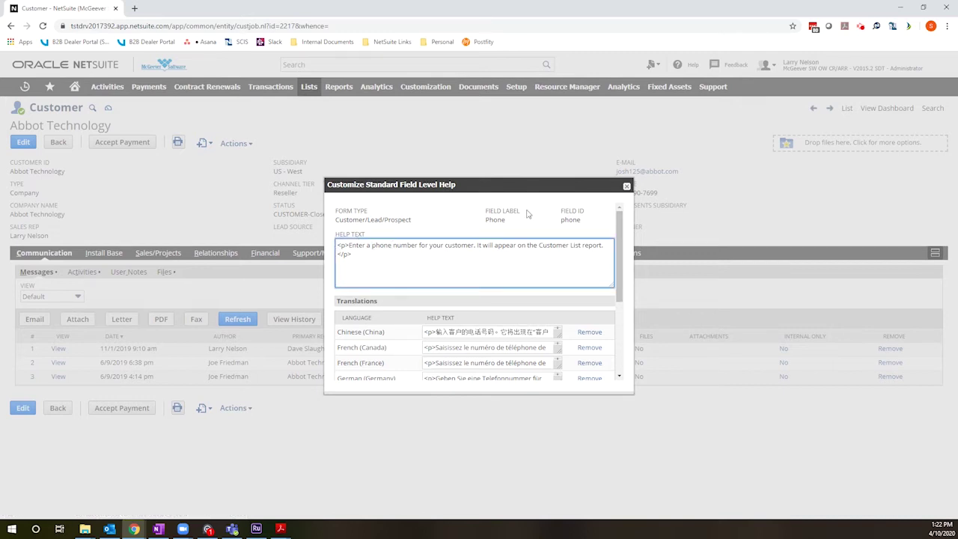
type("accounts pa")
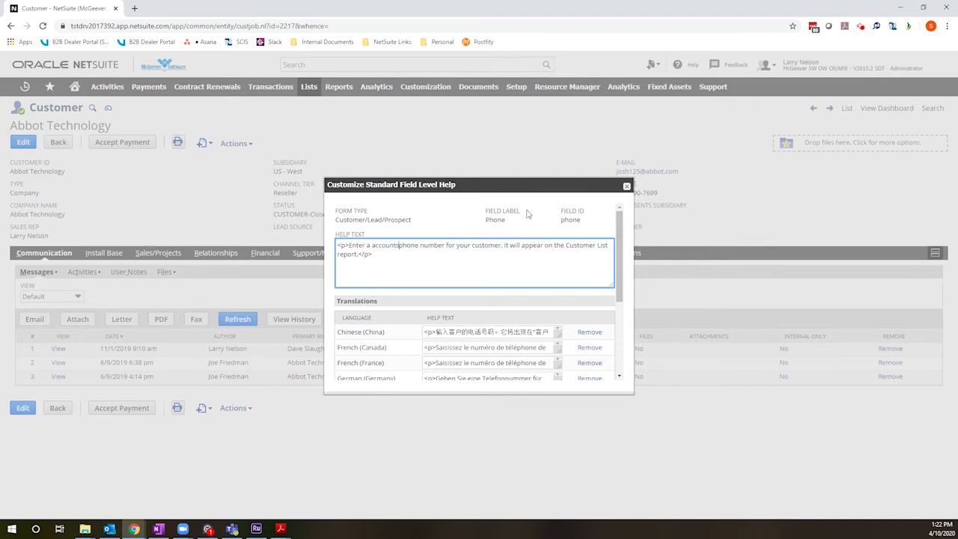
type("yable")
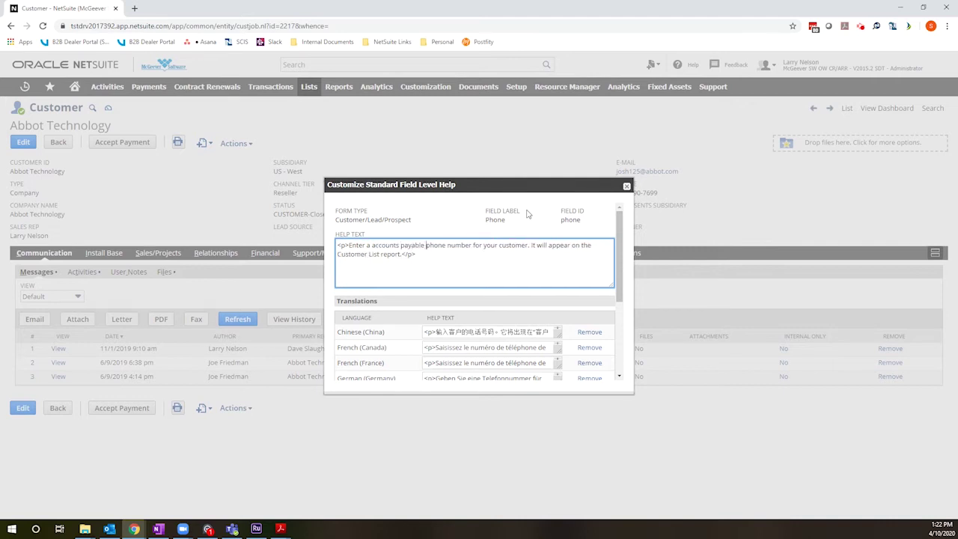
left_click_drag(618, 277, 619, 354)
scroll(453, 229, "up", 1)
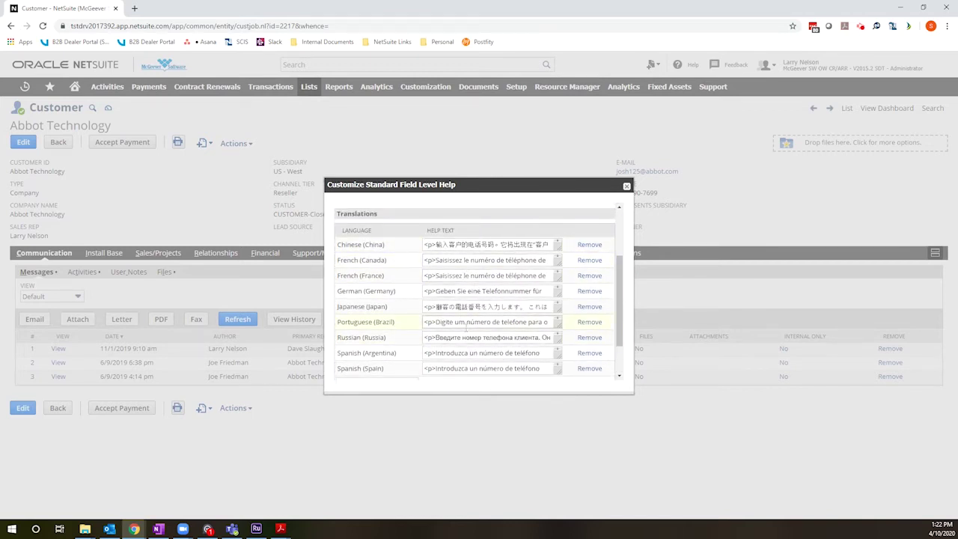
scroll(467, 328, "down", 5)
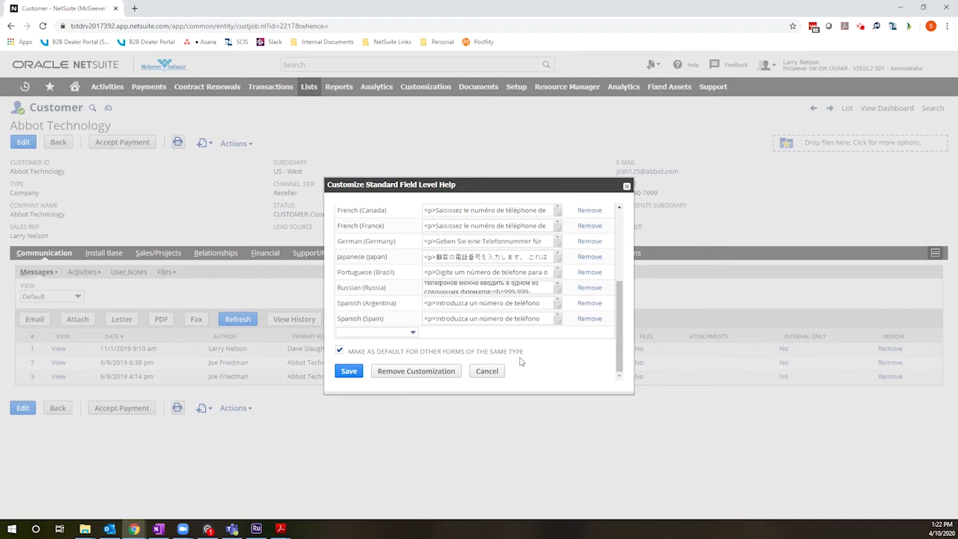
left_click(348, 372)
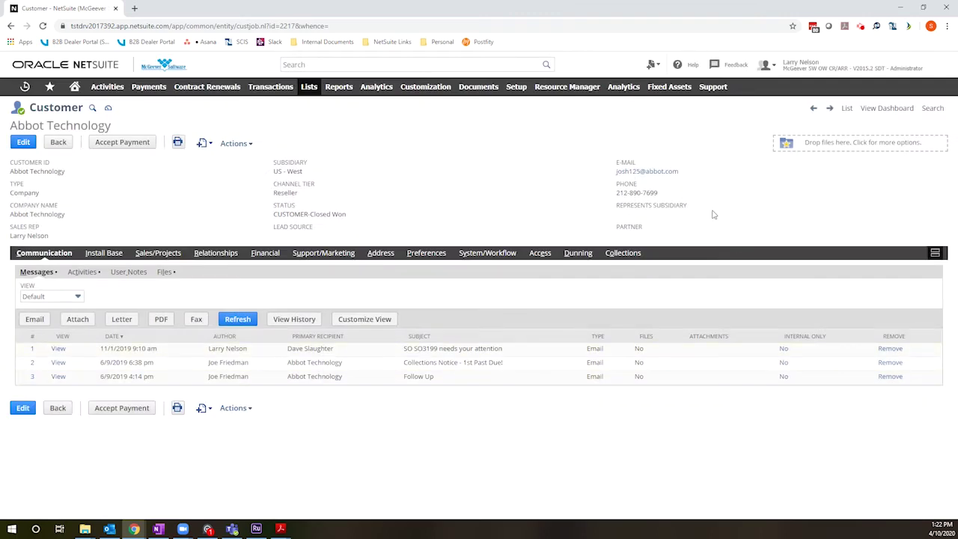
- Check the Phone field's help text on the customer record, then close it
left_click(625, 185)
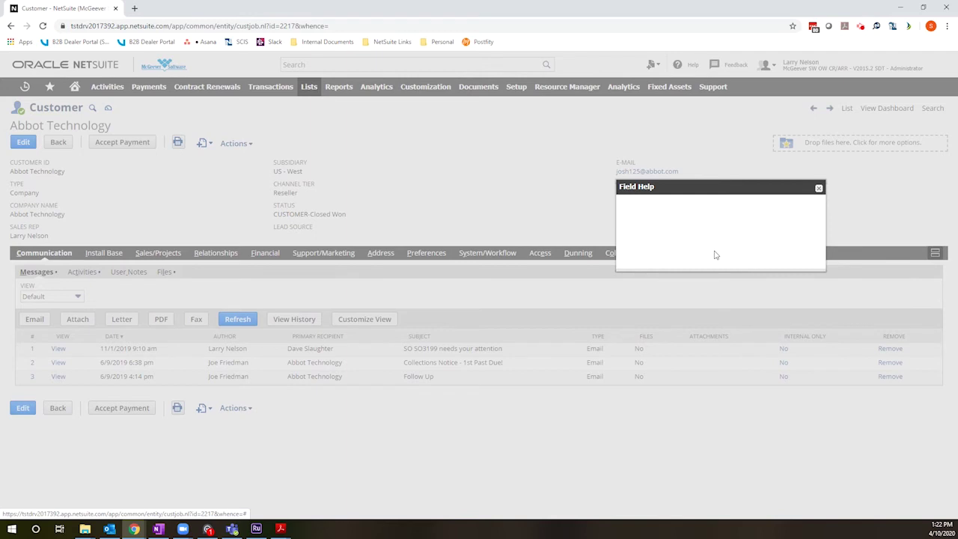
left_click(818, 187)
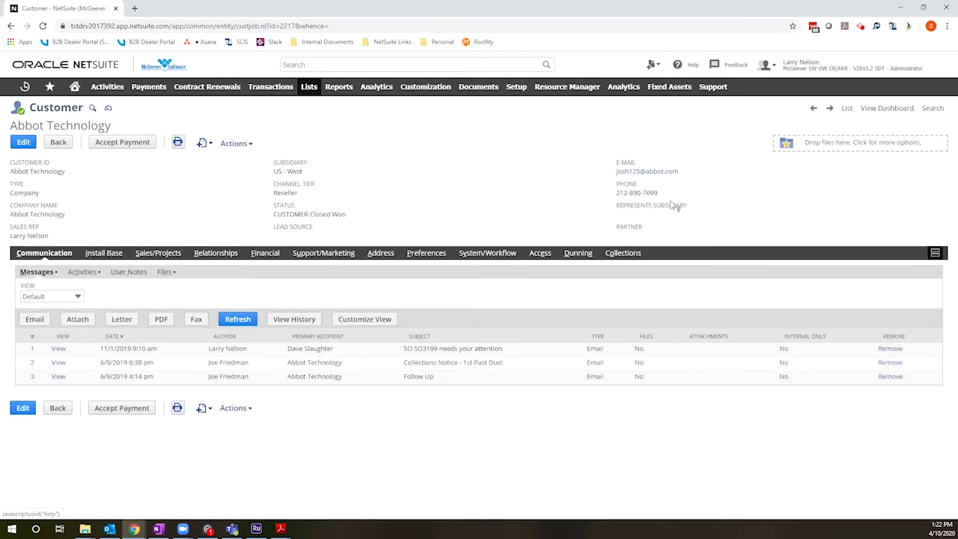
left_click(633, 187)
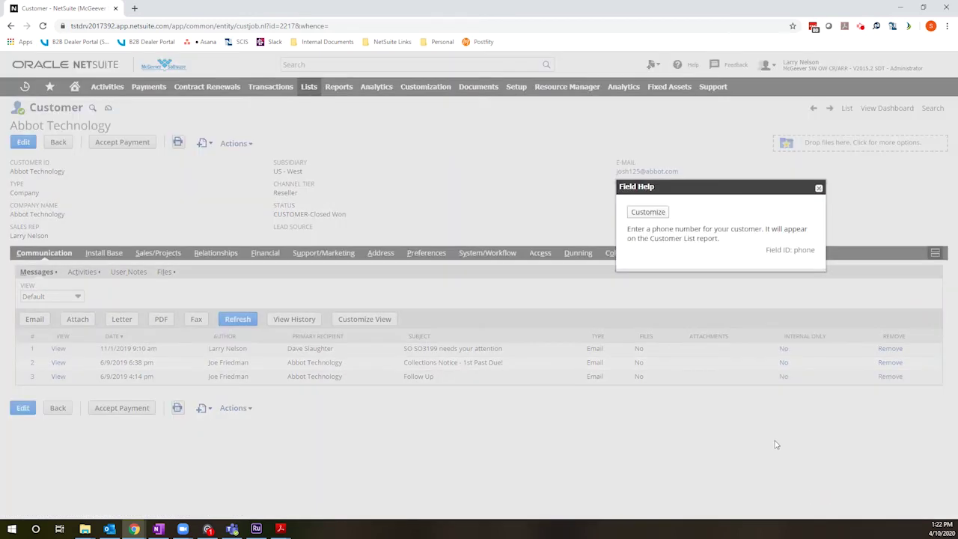
left_click(820, 188)
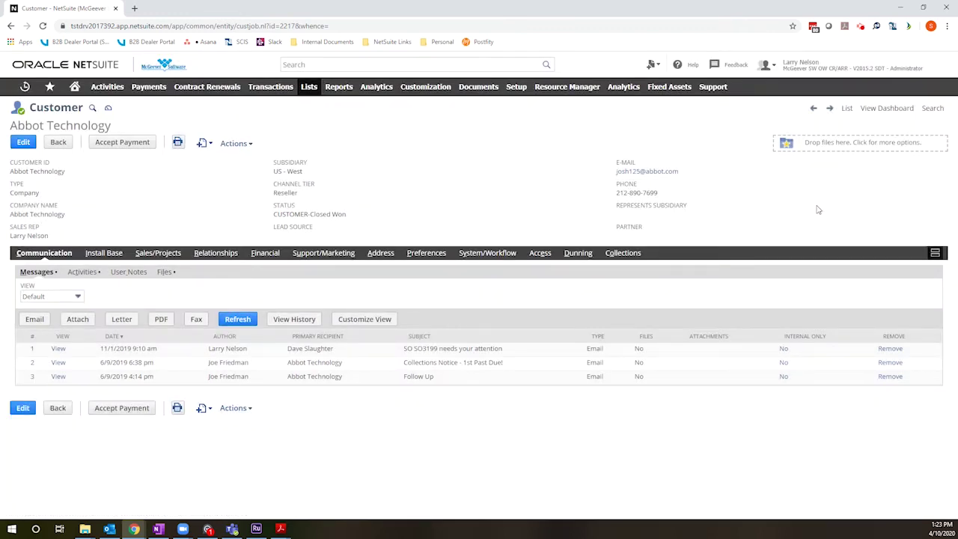
- Clear the browser's cookies, other site data, and cached images and files for the last 7 days
left_click(947, 26)
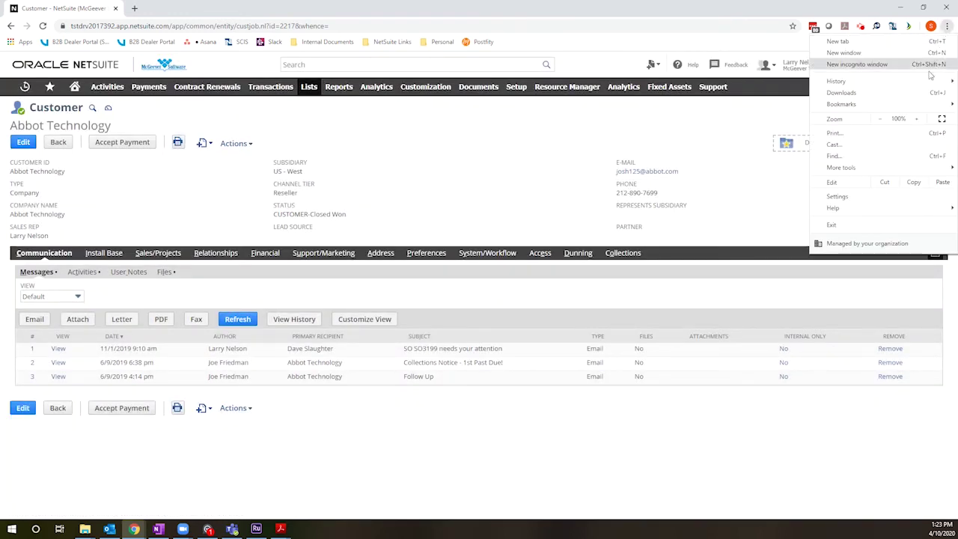
left_click(839, 198)
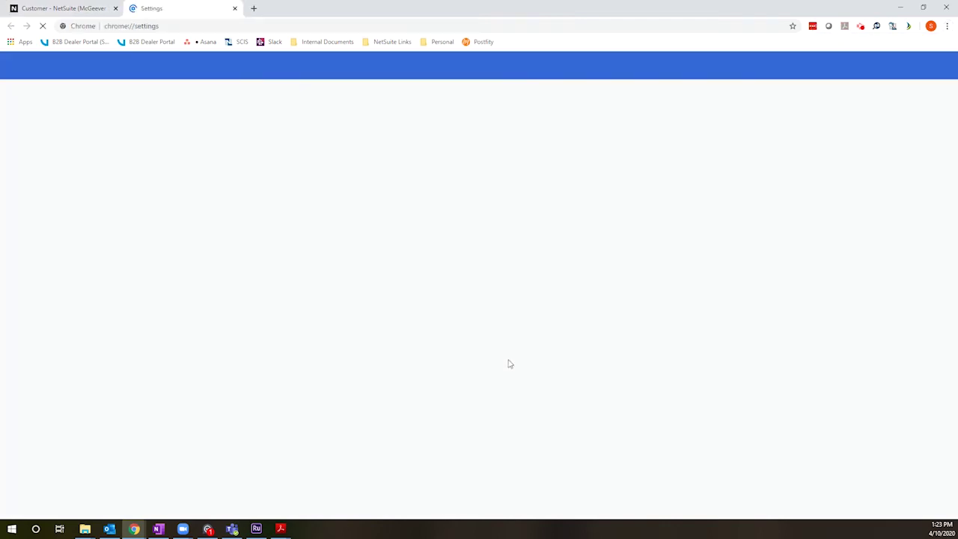
scroll(509, 371, "down", 4)
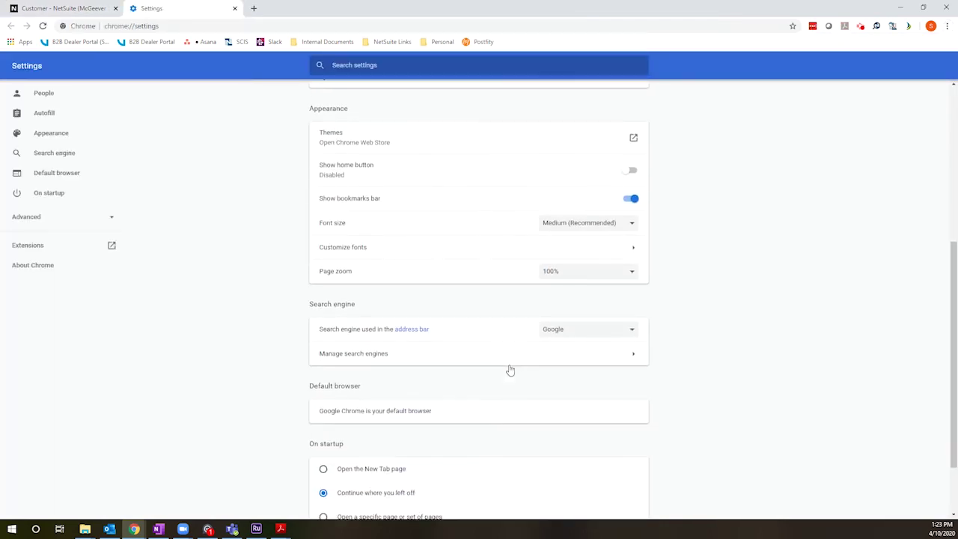
scroll(490, 378, "down", 1)
left_click(473, 480)
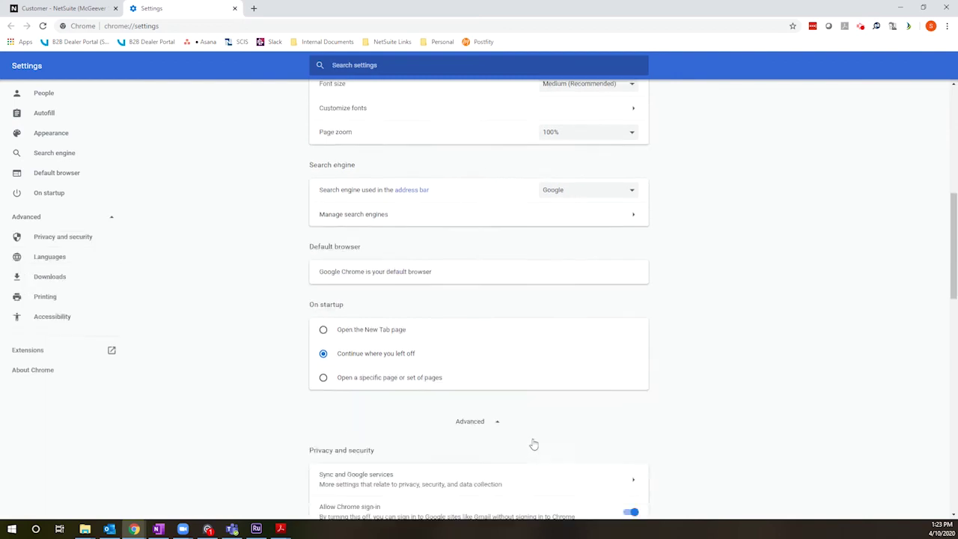
scroll(577, 439, "down", 1)
left_click(374, 261)
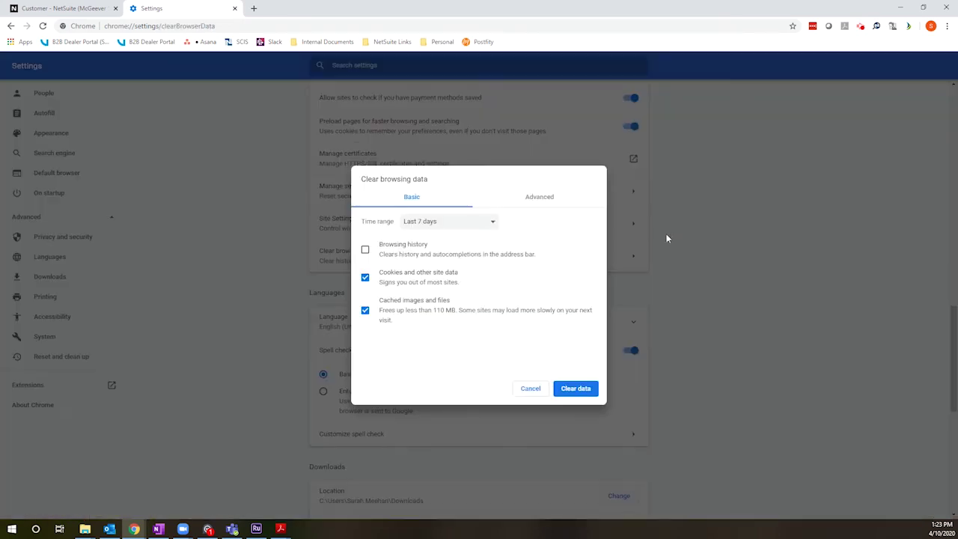
left_click(574, 389)
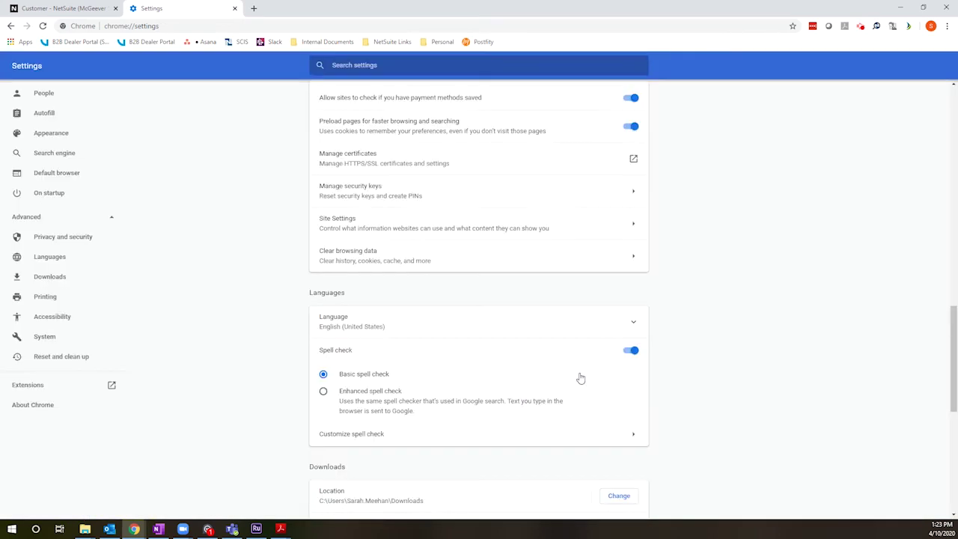
- Reload the customer record, logging back in with the prefilled credentials, and check the Phone field's help text
left_click(90, 8)
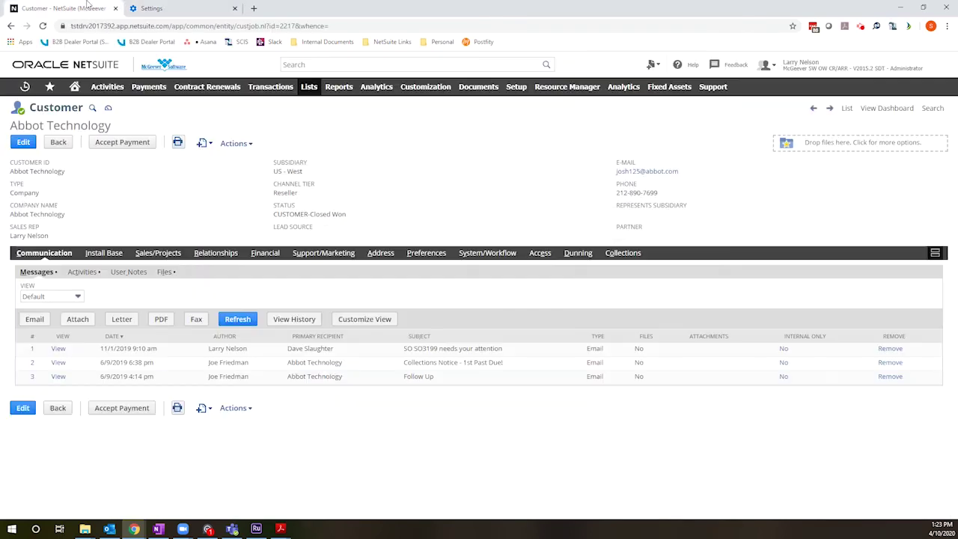
right_click(443, 175)
left_click(460, 199)
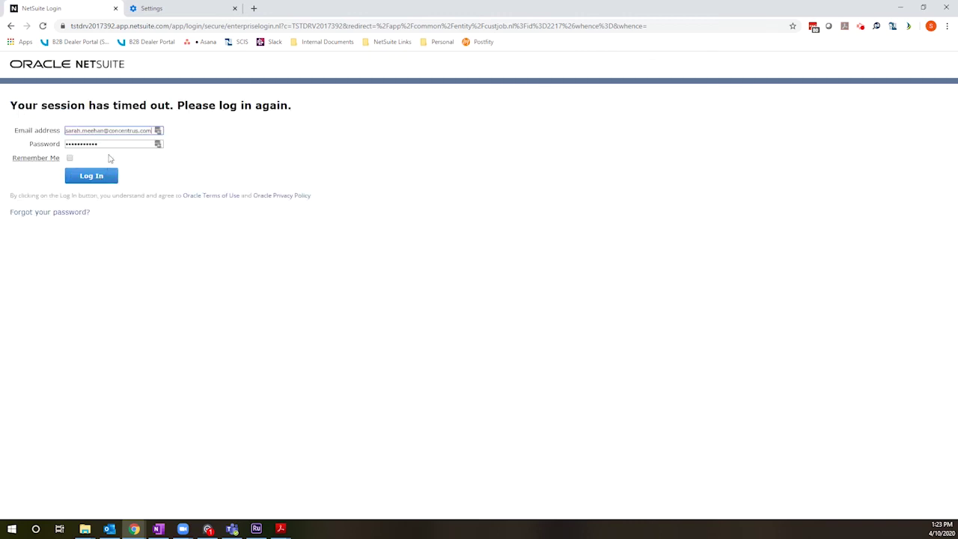
left_click(100, 176)
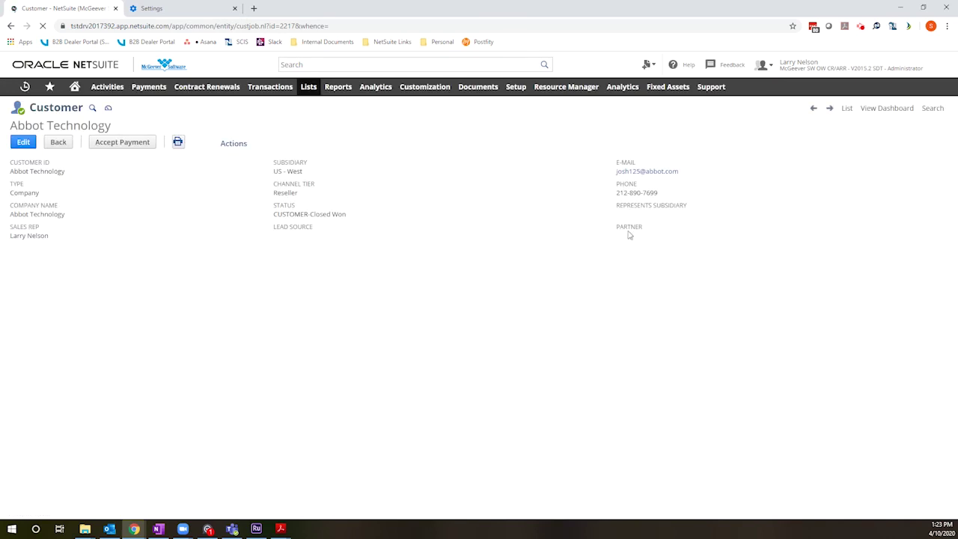
left_click(626, 185)
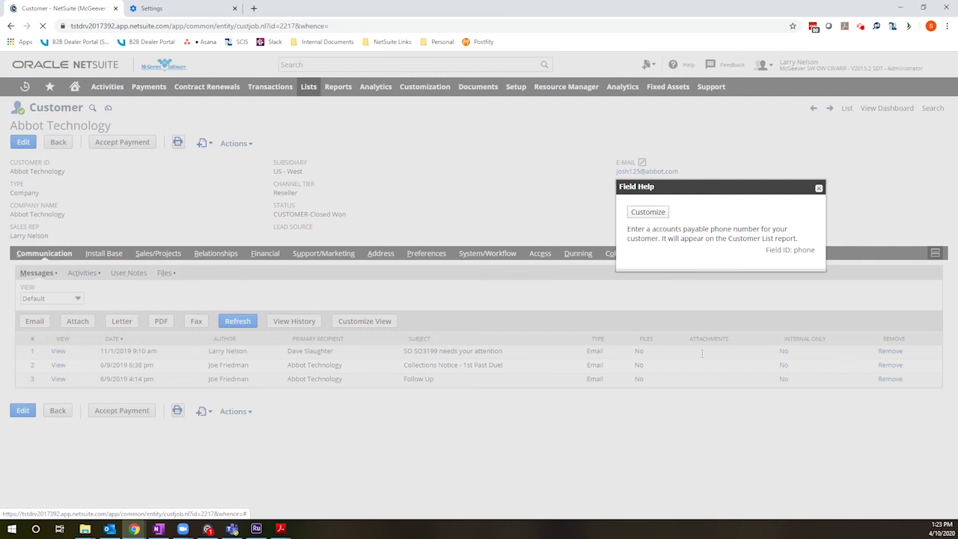
left_click(819, 188)
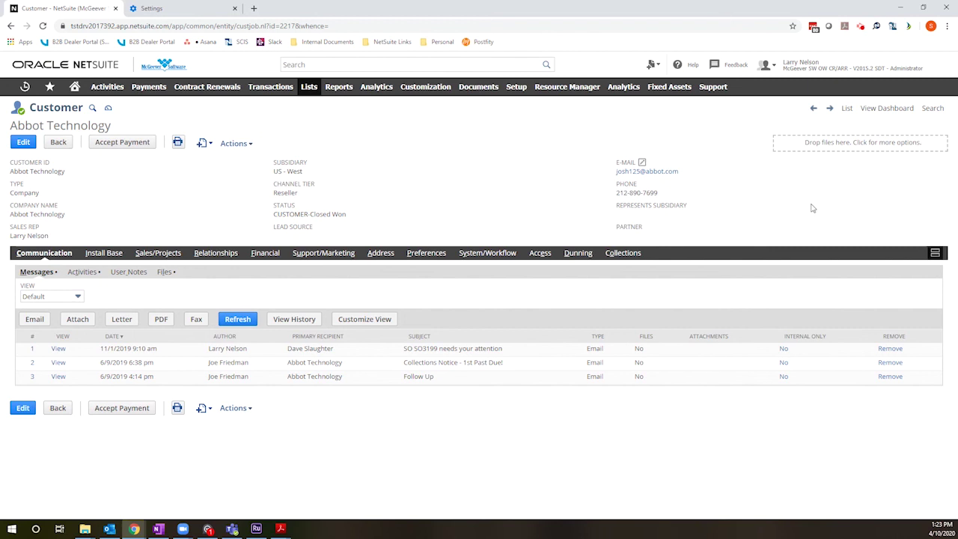
- Remove the Phone field's help customization in all languages and save to restore the default help text
left_click(633, 184)
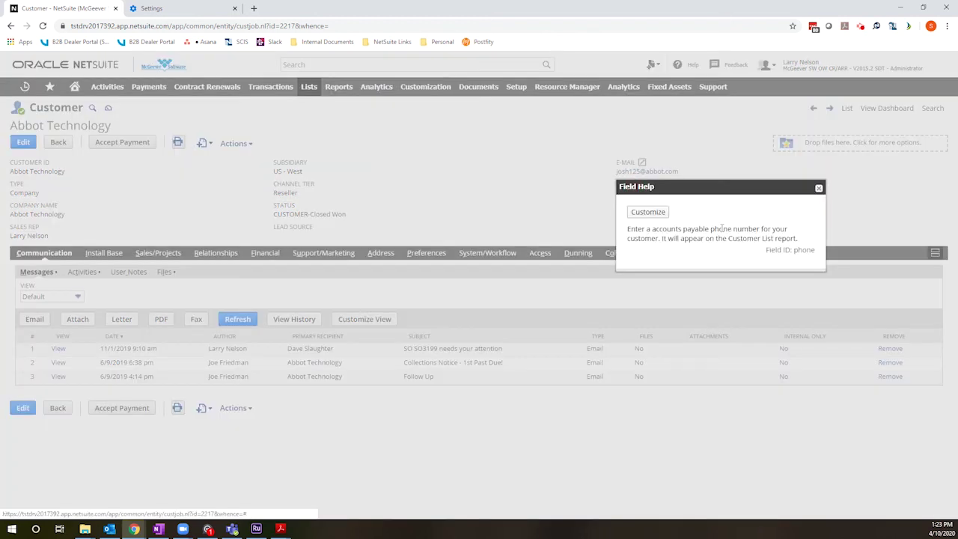
left_click(647, 212)
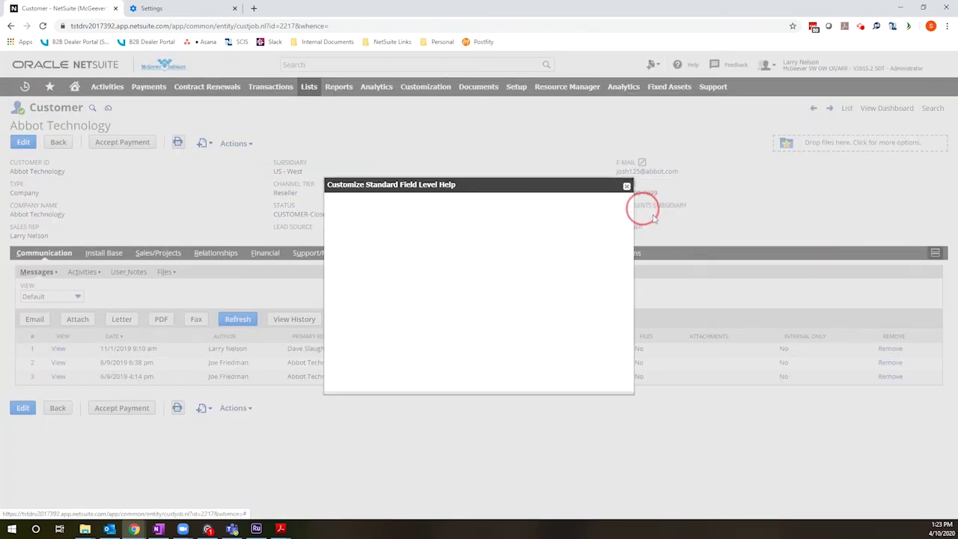
scroll(471, 314, "down", 5)
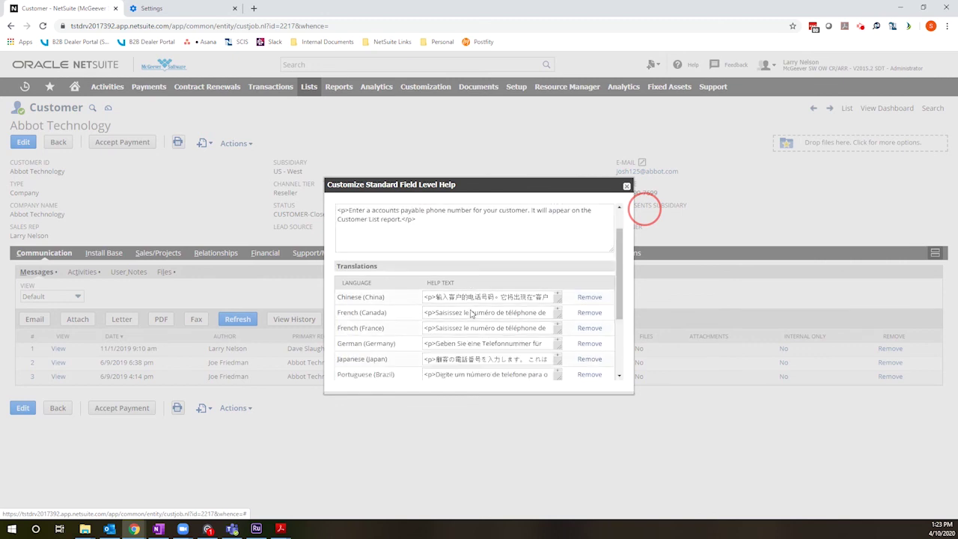
left_click(483, 345)
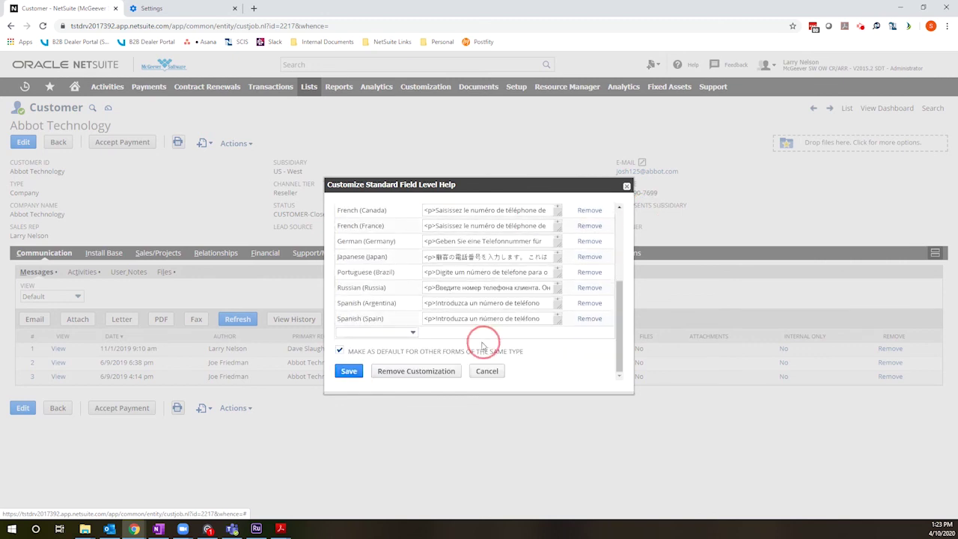
left_click(399, 372)
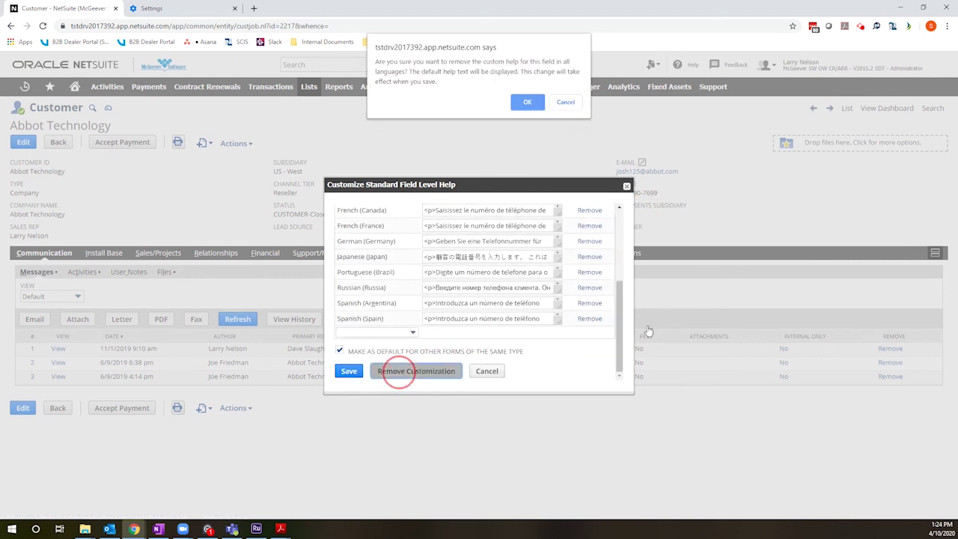
left_click(526, 101)
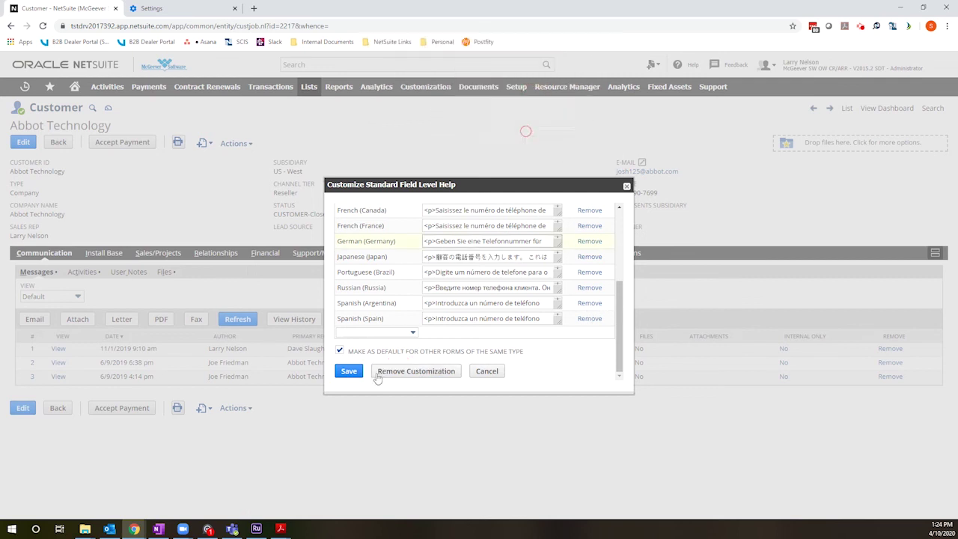
left_click(356, 370)
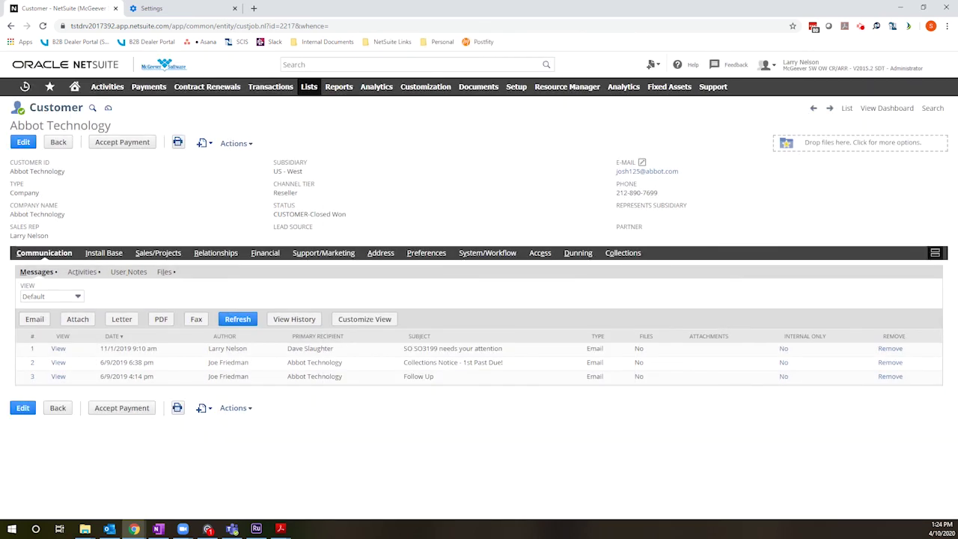